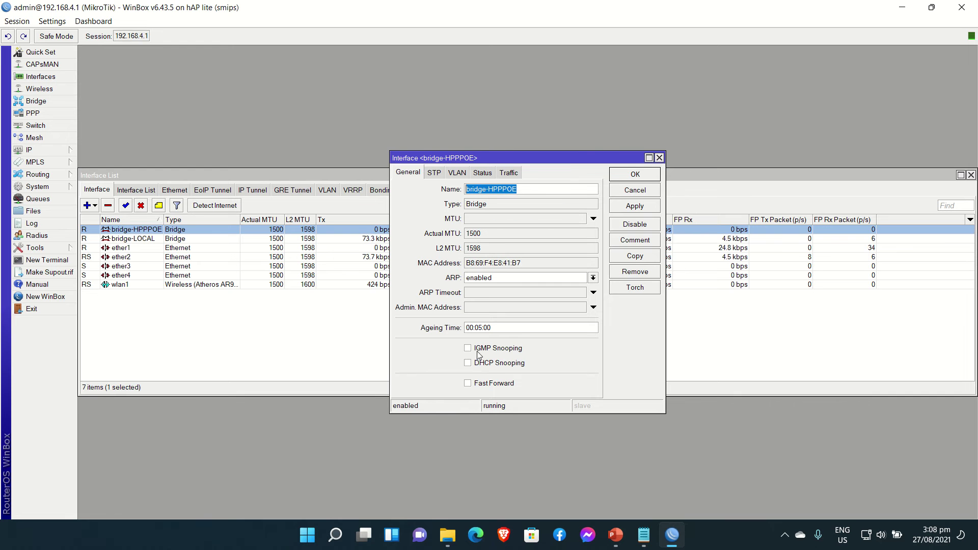
- Switch to the mangle script in Notepad and try replacing every bridgeallports with bridge-HPPPOE, undoing the replacement
{"action": "left_click", "coordinate": [644, 535]}
{"action": "left_click", "coordinate": [696, 475]}
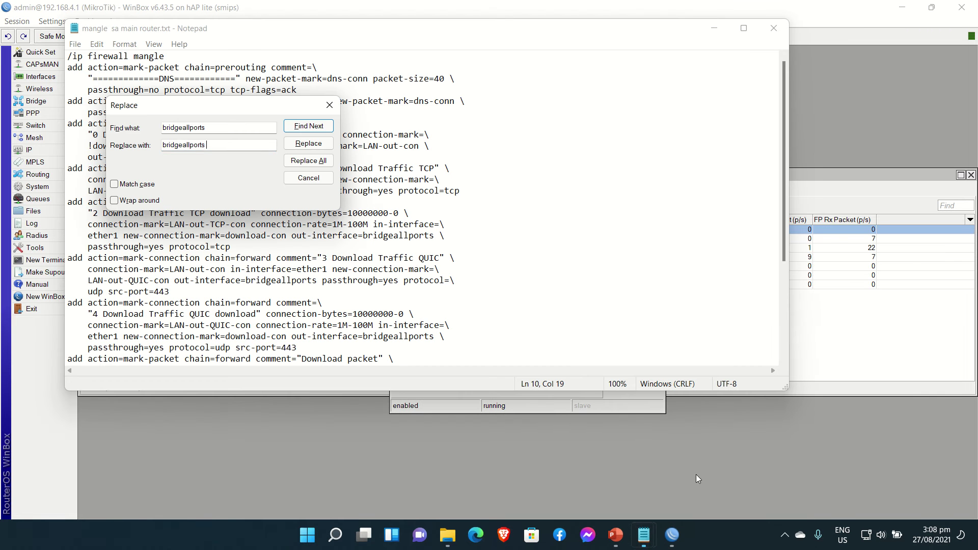
{"action": "left_click_drag", "start_coordinate": [223, 147], "coordinate": [123, 135]}
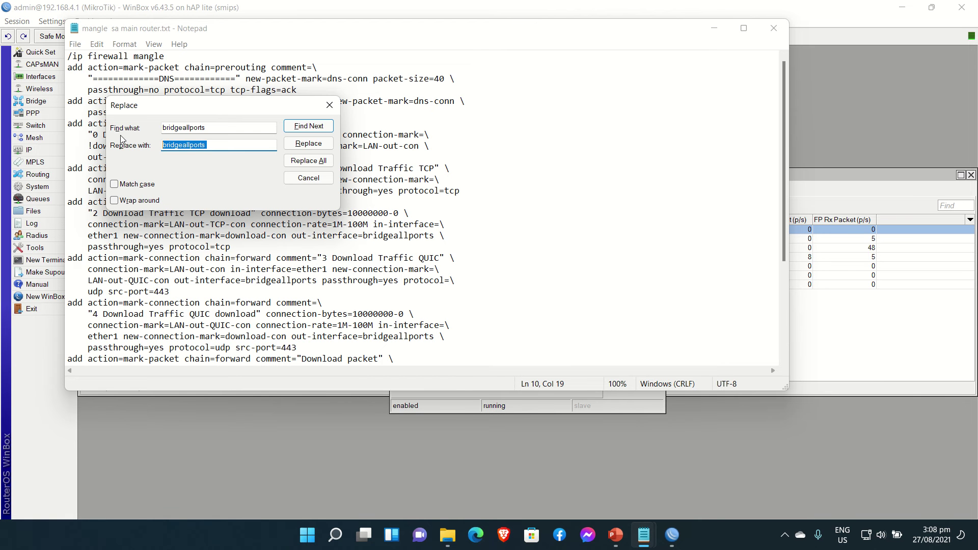
{"action": "key", "text": "ctrl+v"}
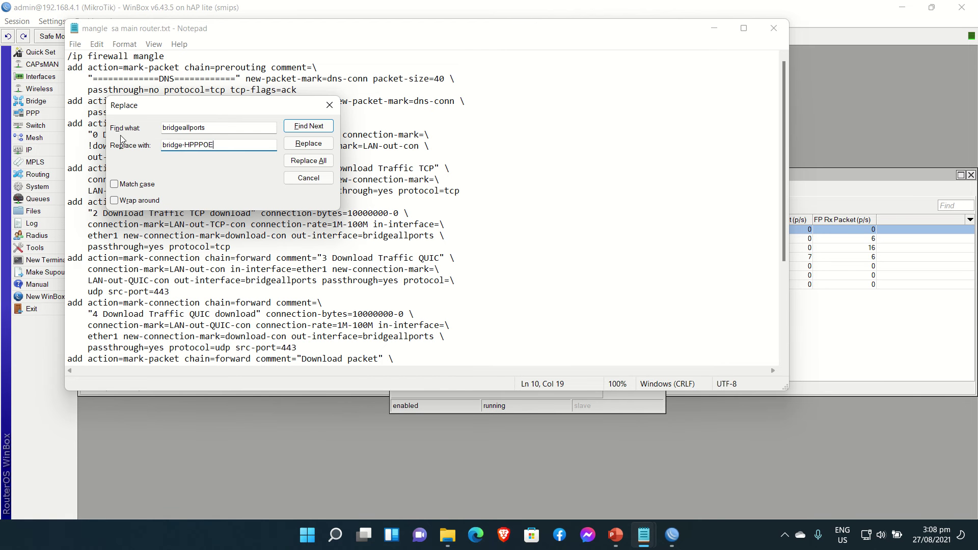
{"action": "left_click", "coordinate": [309, 160]}
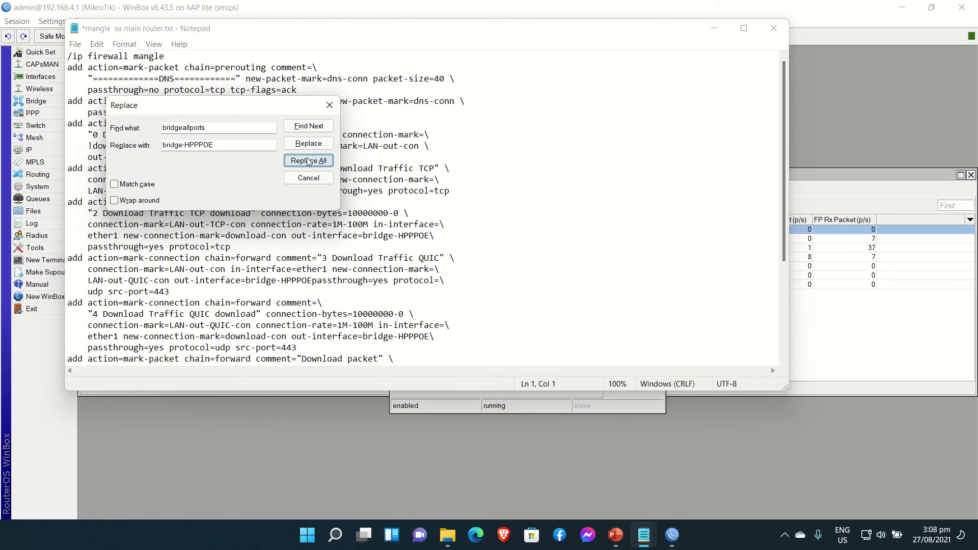
{"action": "left_click", "coordinate": [329, 104]}
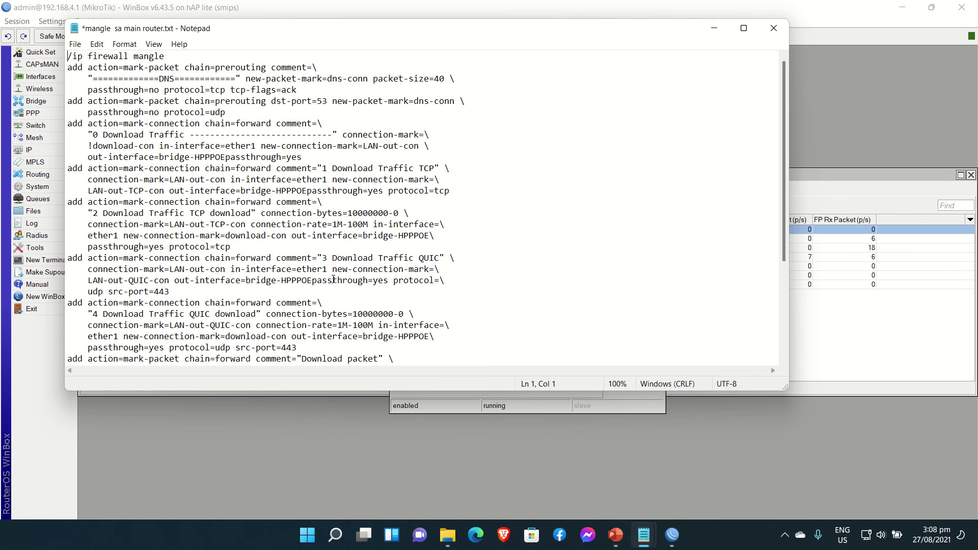
{"action": "key", "text": "ctrl+z"}
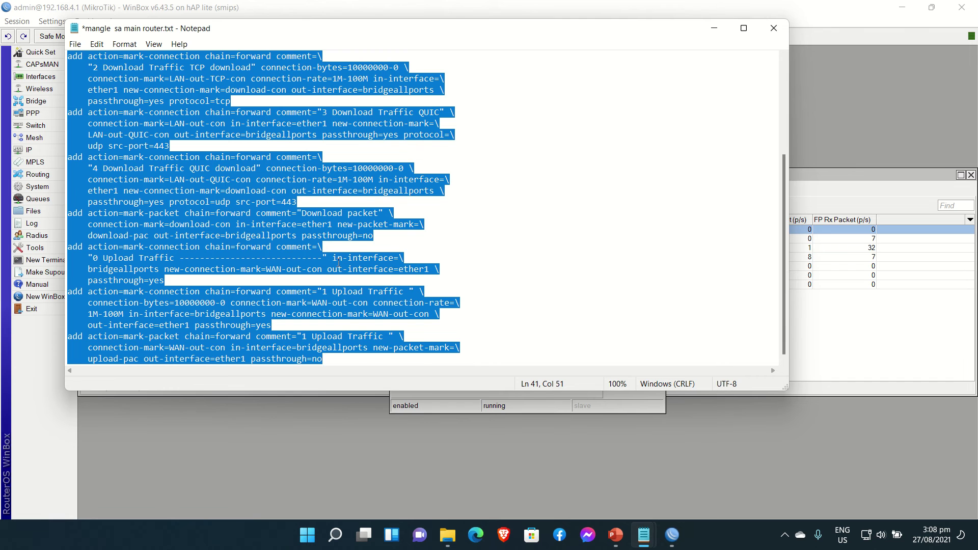
- Replace every bridgeallports in the mangle script with bridge-HPPPOE followed by a space, and review the edited script
{"action": "left_click", "coordinate": [292, 170]}
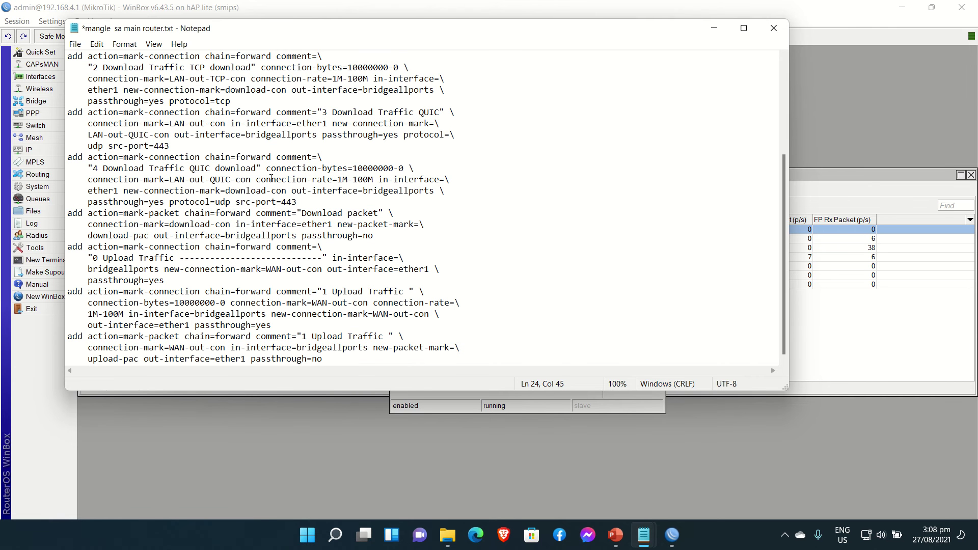
{"action": "key", "text": "ctrl+f"}
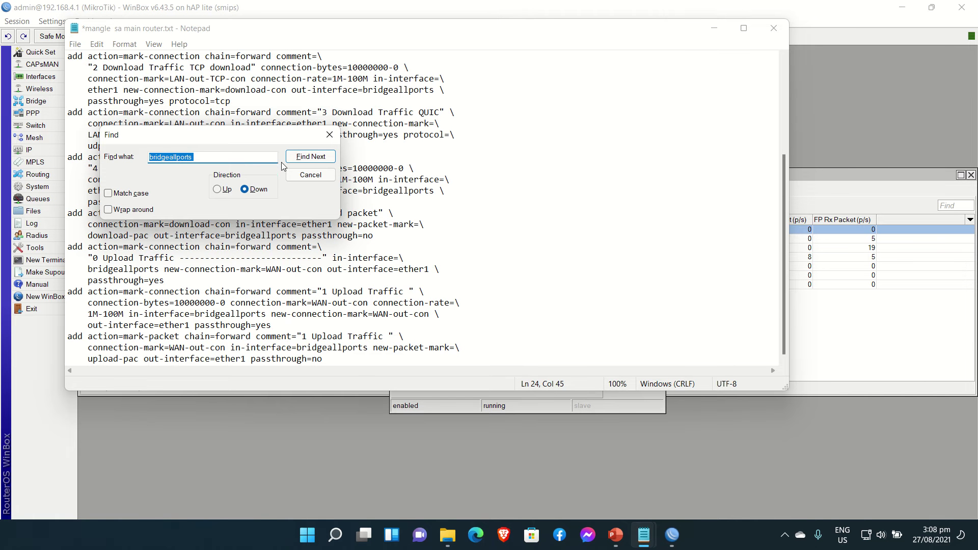
{"action": "key", "text": "ctrl+h"}
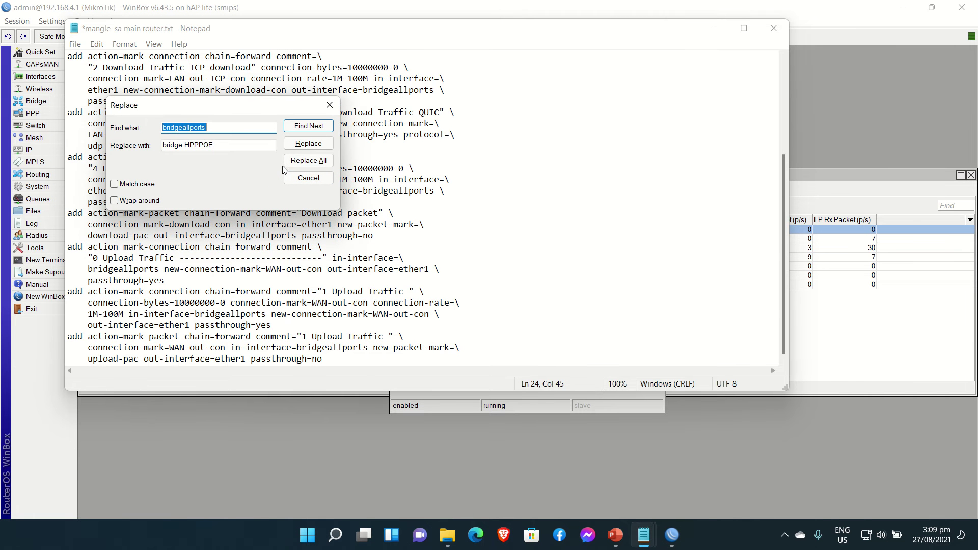
{"action": "left_click", "coordinate": [236, 145]}
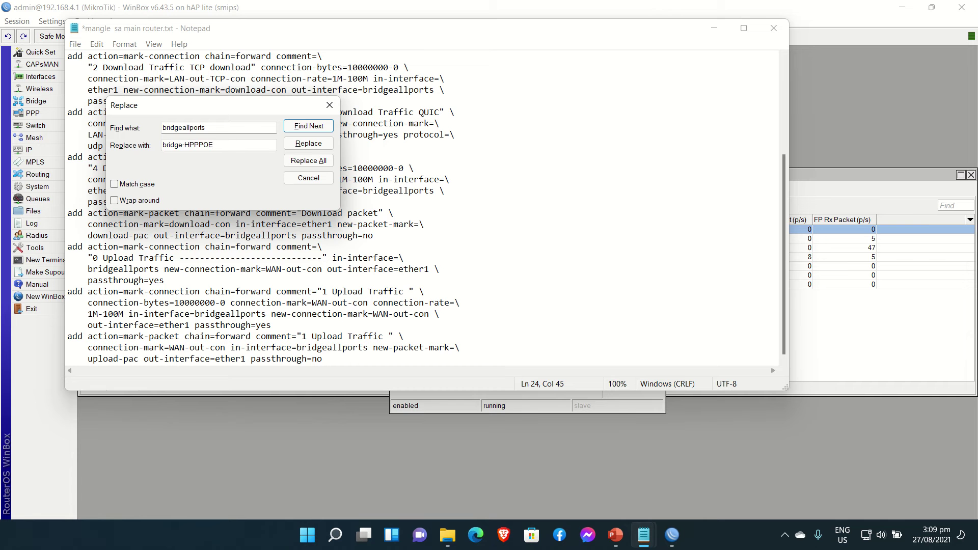
{"action": "left_click", "coordinate": [309, 162]}
{"action": "left_click", "coordinate": [330, 105]}
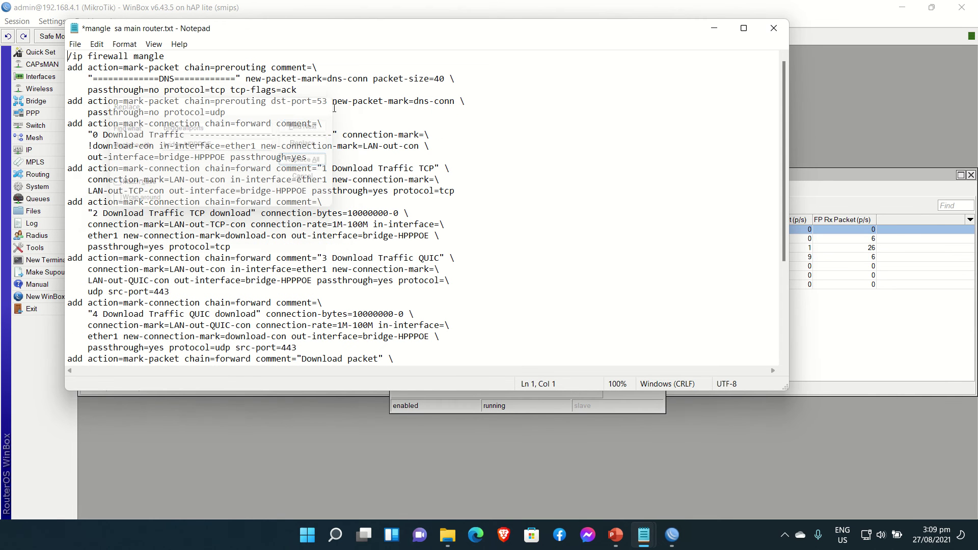
{"action": "scroll", "coordinate": [314, 206], "scroll_direction": "down", "scroll_amount": 4}
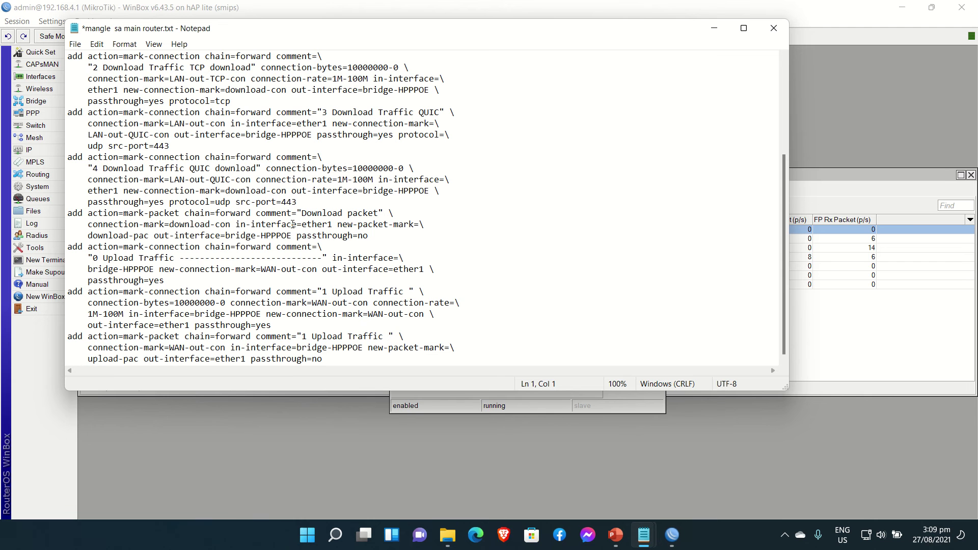
{"action": "scroll", "coordinate": [339, 329], "scroll_direction": "up", "scroll_amount": 4}
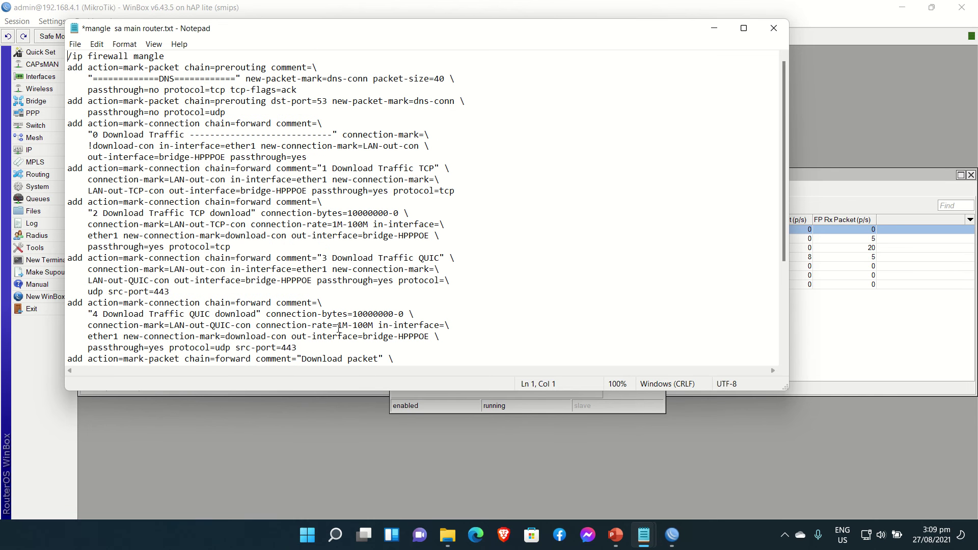
- Copy the entire mangle script and paste it into a new terminal in WinBox to add the rules
{"action": "key", "text": "ctrl+a"}
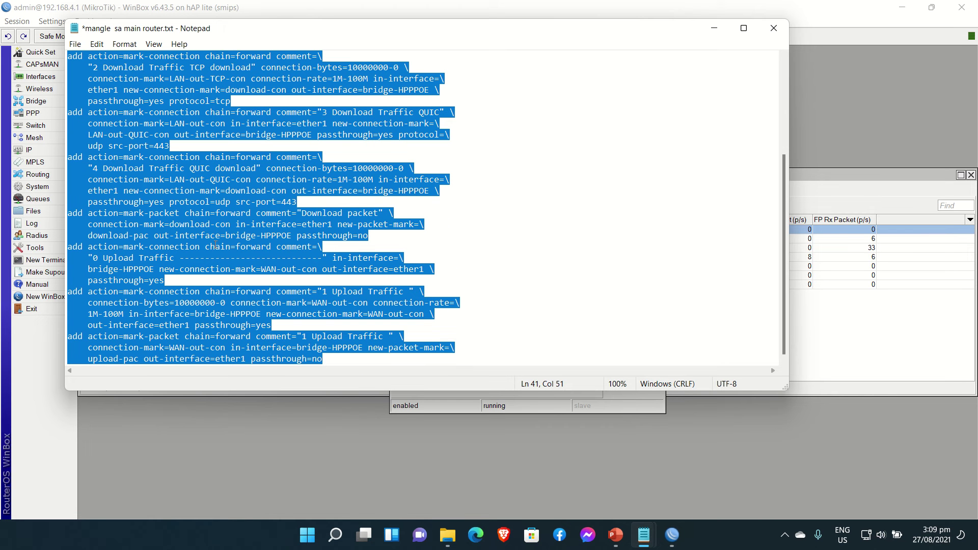
{"action": "left_click", "coordinate": [45, 260]}
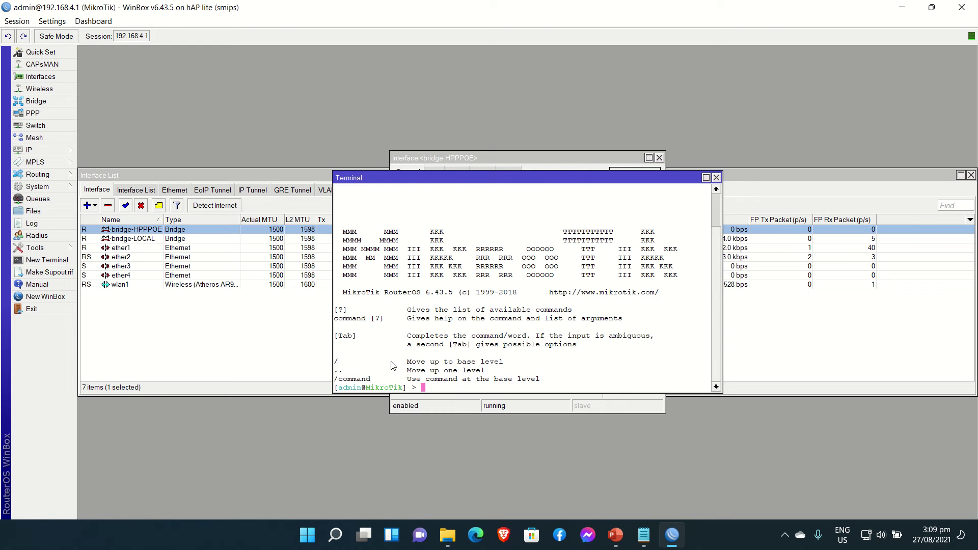
{"action": "right_click", "coordinate": [423, 390]}
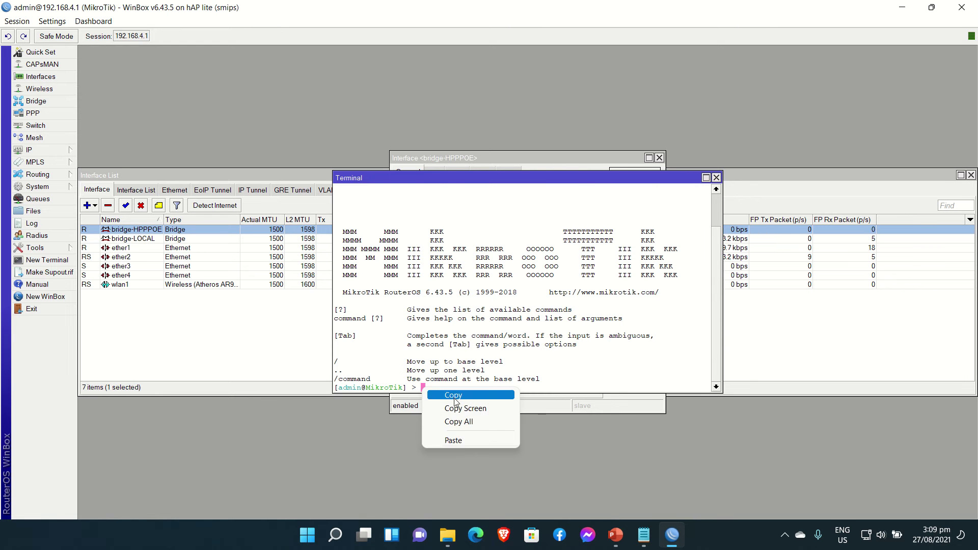
{"action": "left_click", "coordinate": [452, 440]}
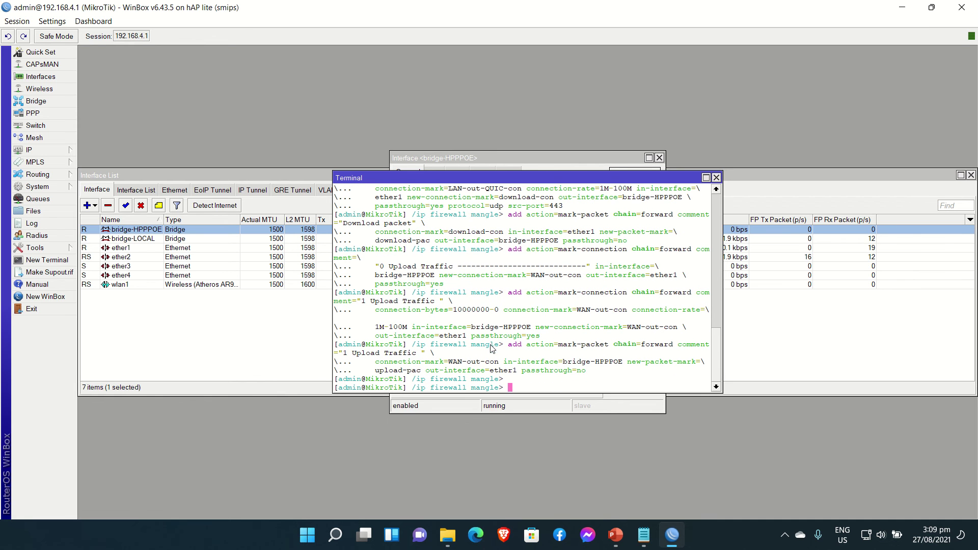
- Show the firewall's mangle rules in a maximized window, widen the Out. Interface column and select the "3 Download Traffic QUIC" rule
{"action": "left_click", "coordinate": [30, 150]}
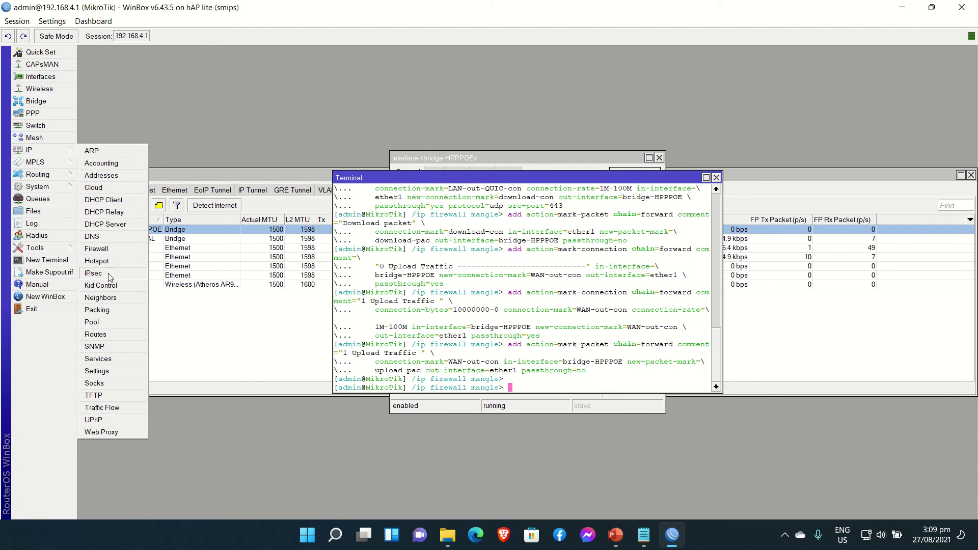
{"action": "left_click", "coordinate": [150, 249]}
{"action": "left_click", "coordinate": [369, 192]}
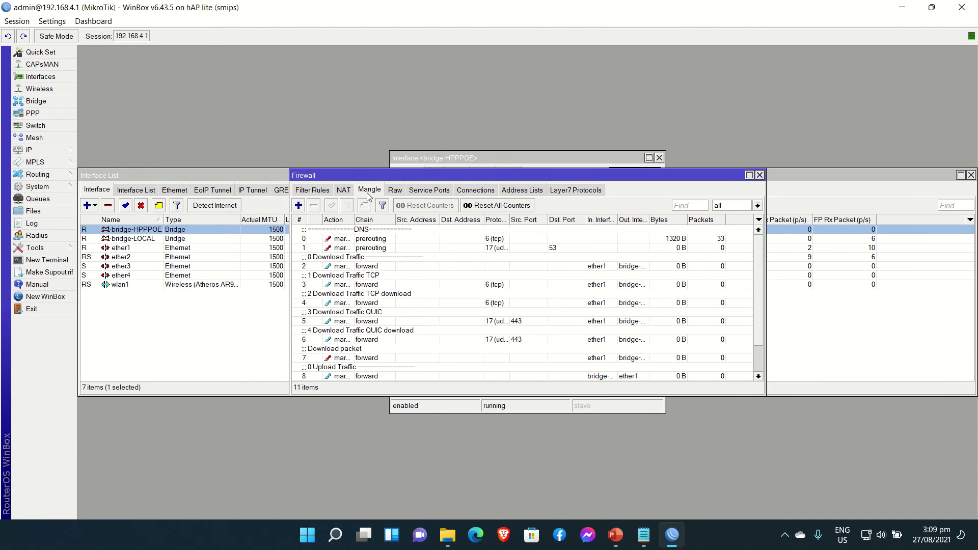
{"action": "left_click", "coordinate": [750, 175]}
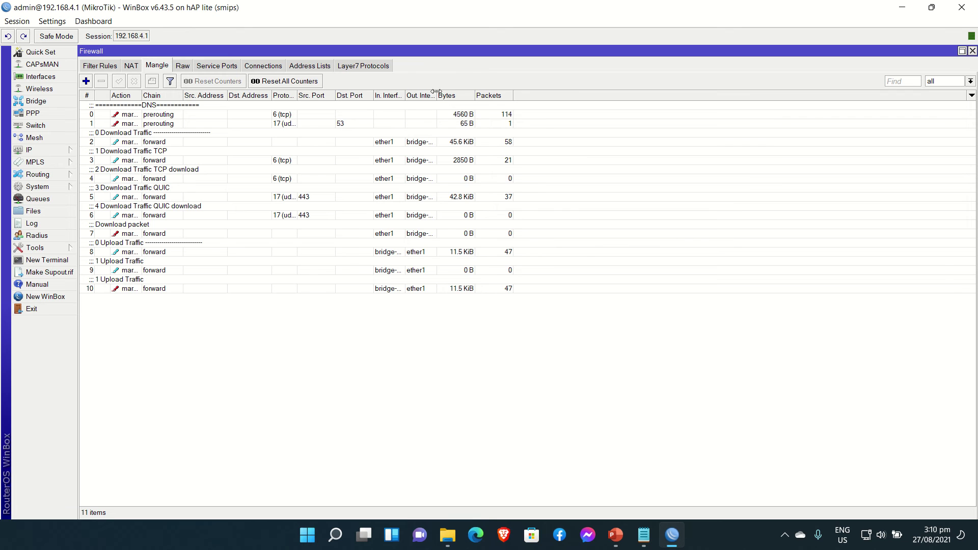
{"action": "left_click_drag", "start_coordinate": [436, 92], "coordinate": [525, 95]}
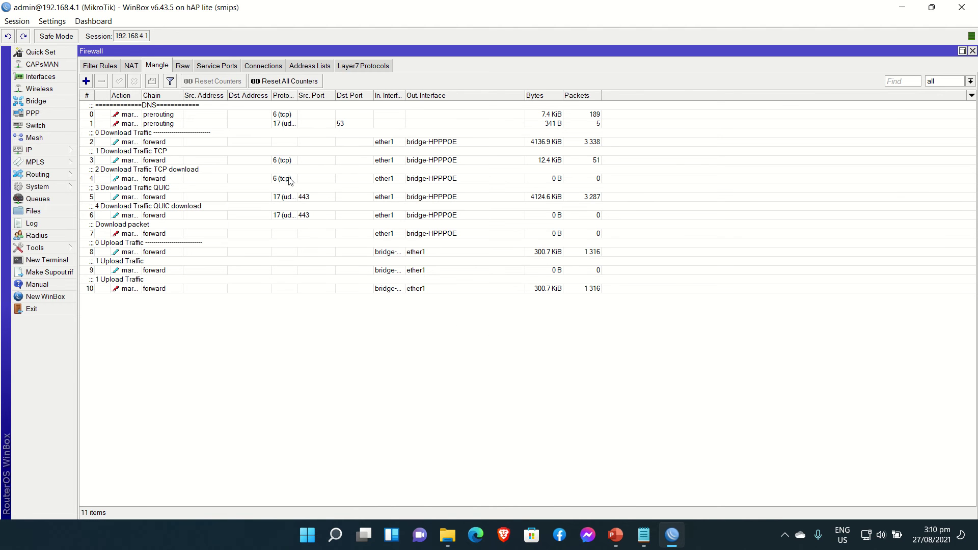
{"action": "left_click", "coordinate": [296, 202]}
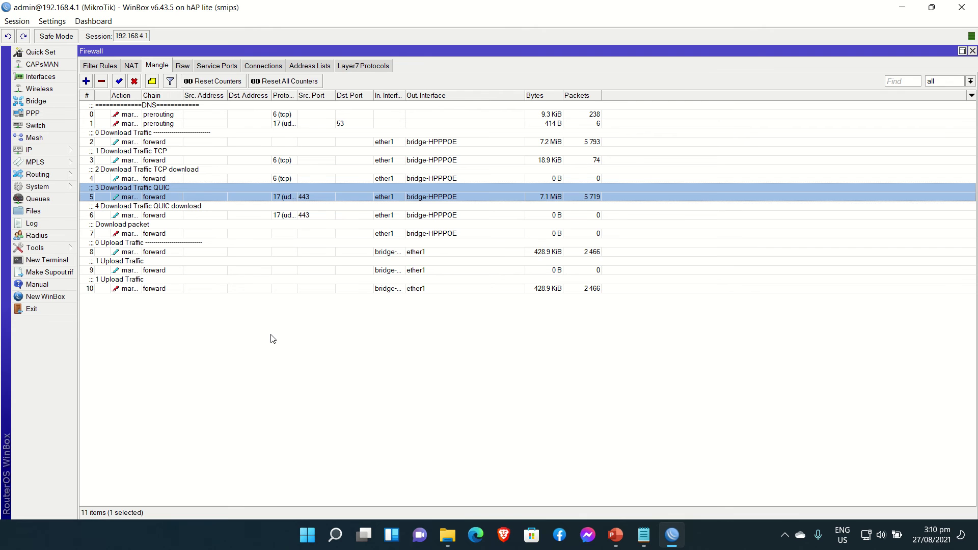
- Check the simple queues, close the queue list and widen the In. Interface column of the mangle rules
{"action": "left_click", "coordinate": [18, 201]}
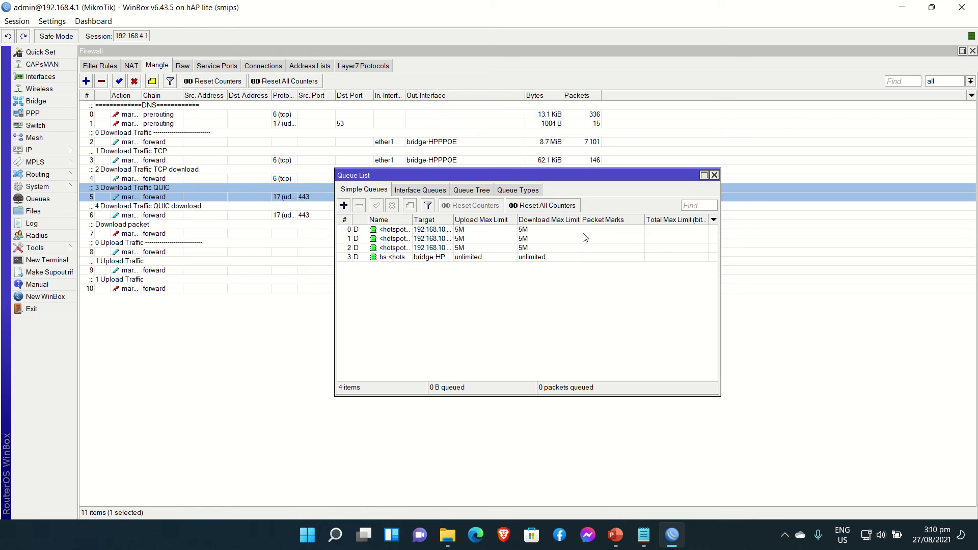
{"action": "left_click", "coordinate": [714, 175]}
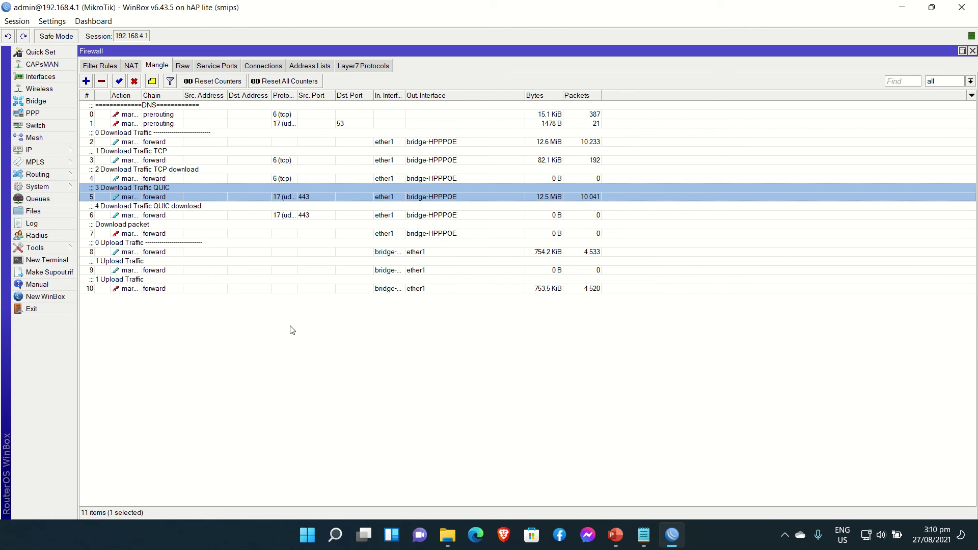
{"action": "left_click", "coordinate": [409, 98]}
{"action": "left_click_drag", "start_coordinate": [406, 97], "coordinate": [478, 103]}
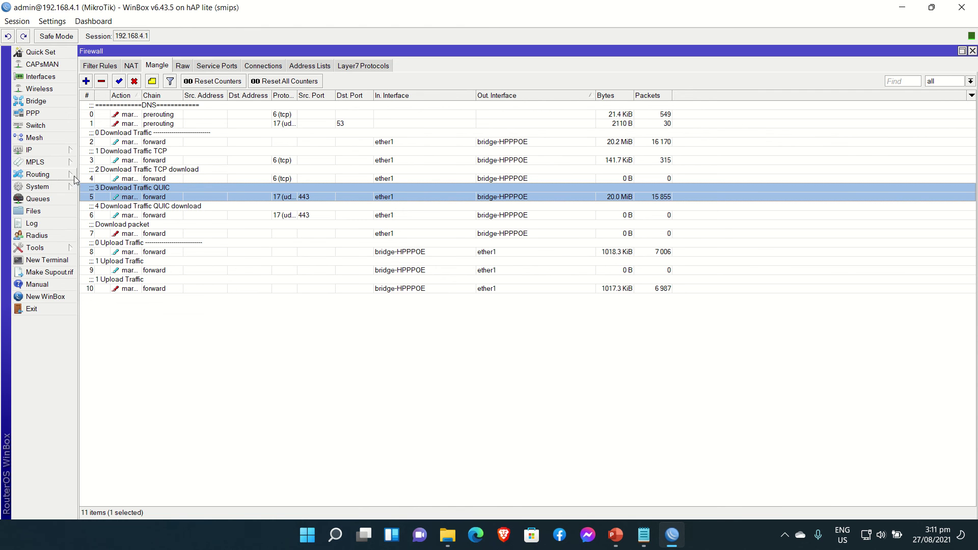
- Examine the second hotspot entry in the simple queues and the interface traffic, closing both lists
{"action": "left_click", "coordinate": [57, 198]}
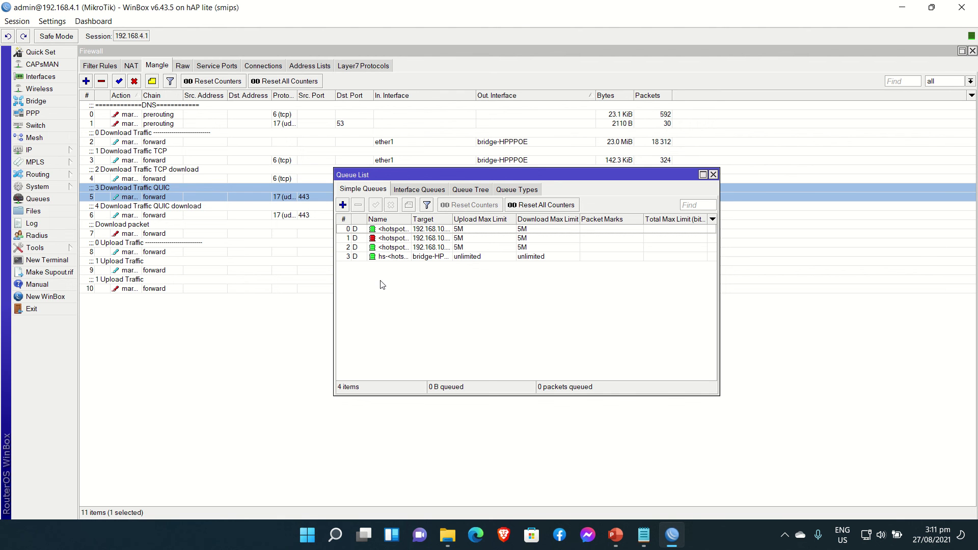
{"action": "left_click", "coordinate": [378, 238]}
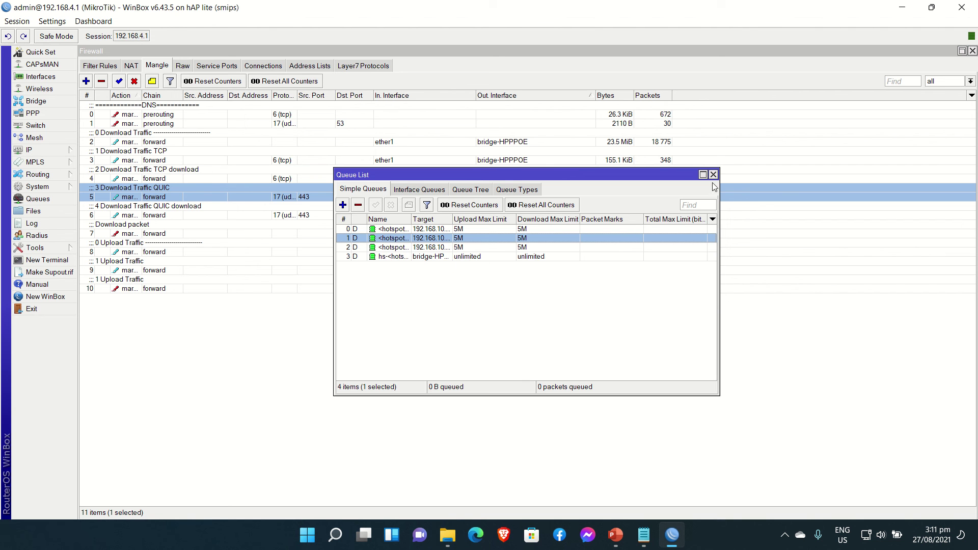
{"action": "left_click", "coordinate": [40, 76]}
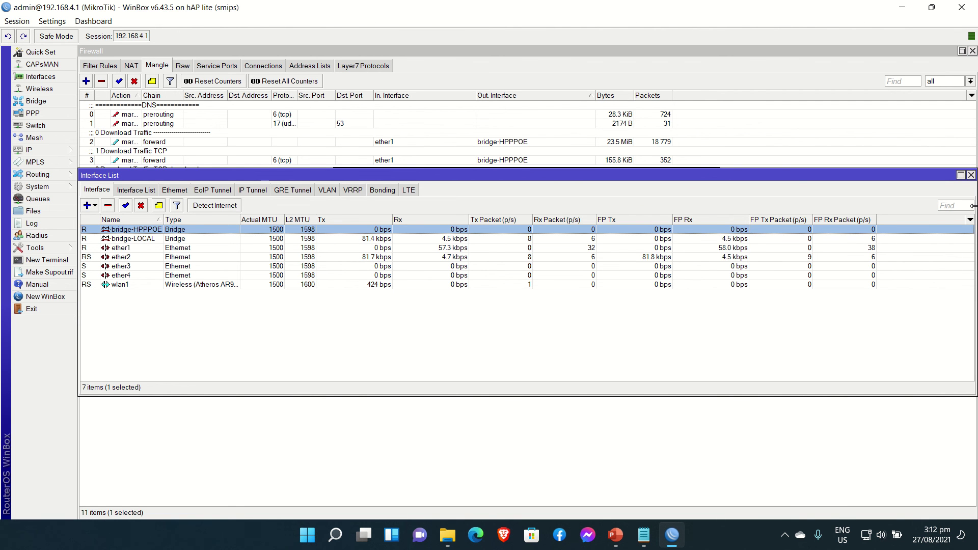
{"action": "left_click", "coordinate": [972, 175]}
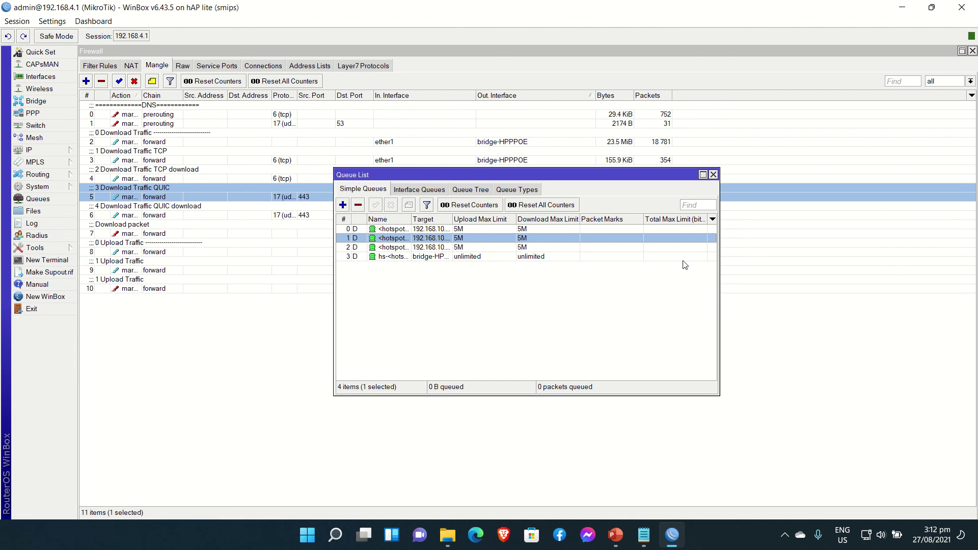
{"action": "left_click", "coordinate": [713, 175]}
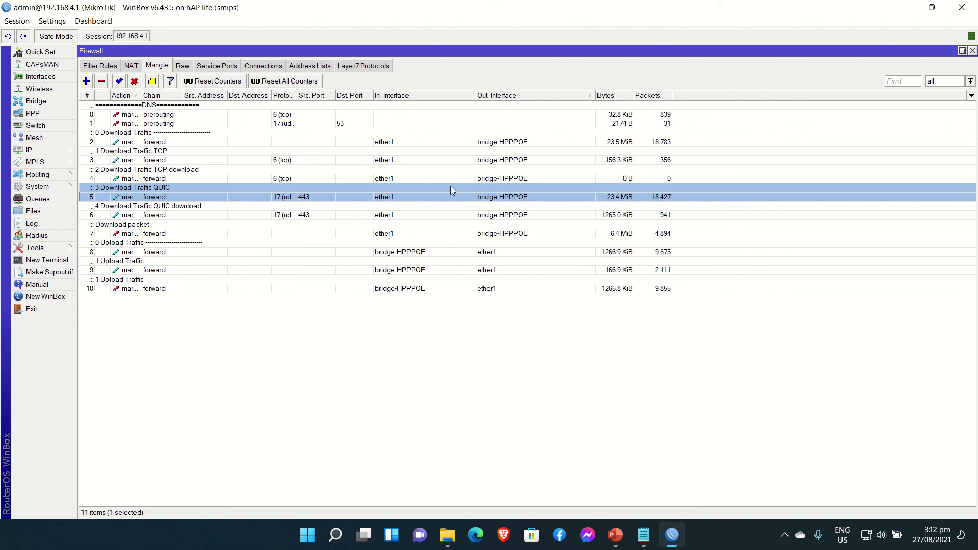
- Open the interface list, select bridge-LOCAL and place the window below the mangle rules to compare their traffic
{"action": "left_click", "coordinate": [48, 77]}
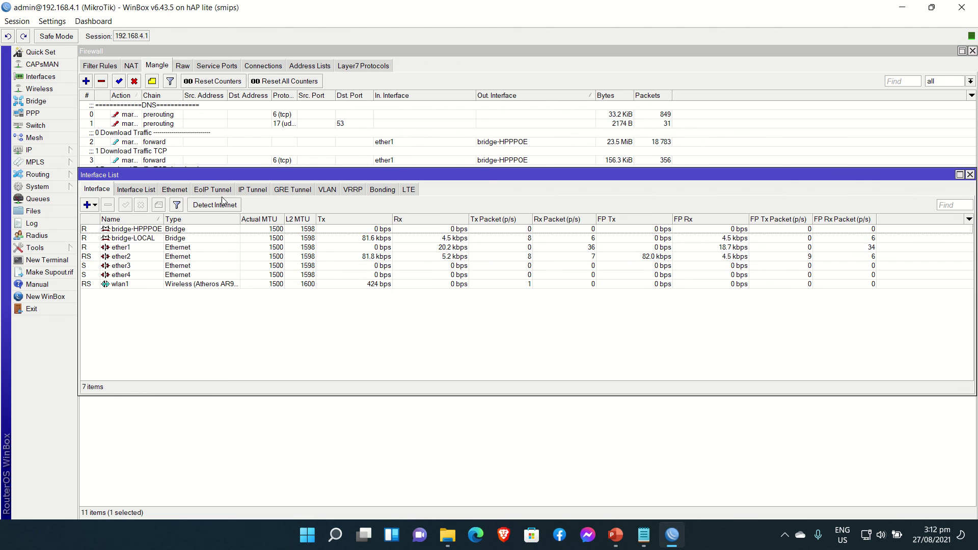
{"action": "left_click", "coordinate": [152, 241]}
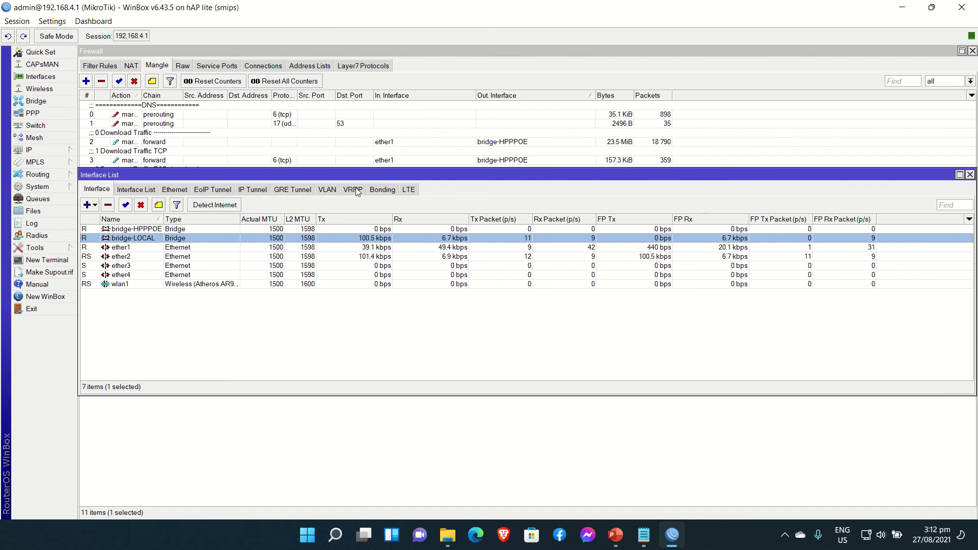
{"action": "left_click_drag", "start_coordinate": [365, 181], "coordinate": [365, 323]}
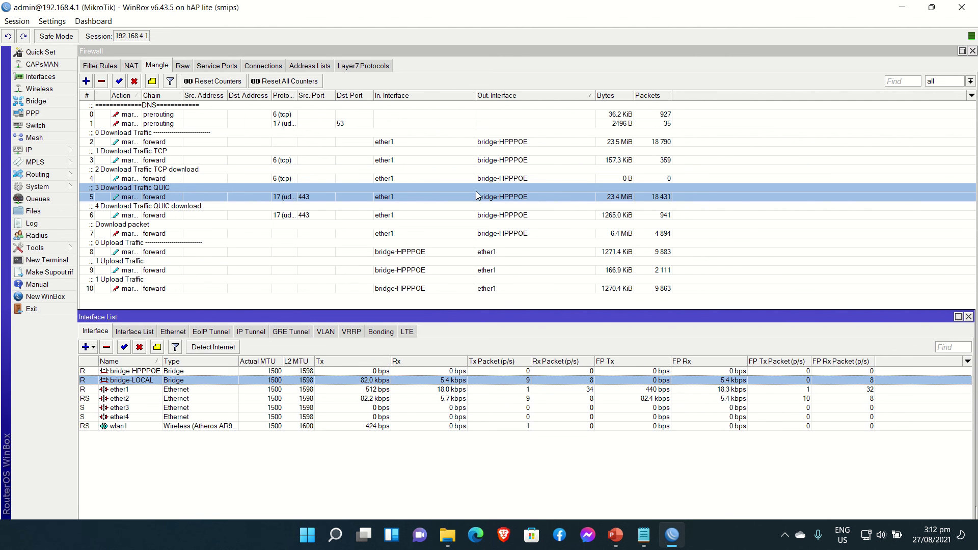
{"action": "left_click", "coordinate": [615, 536]}
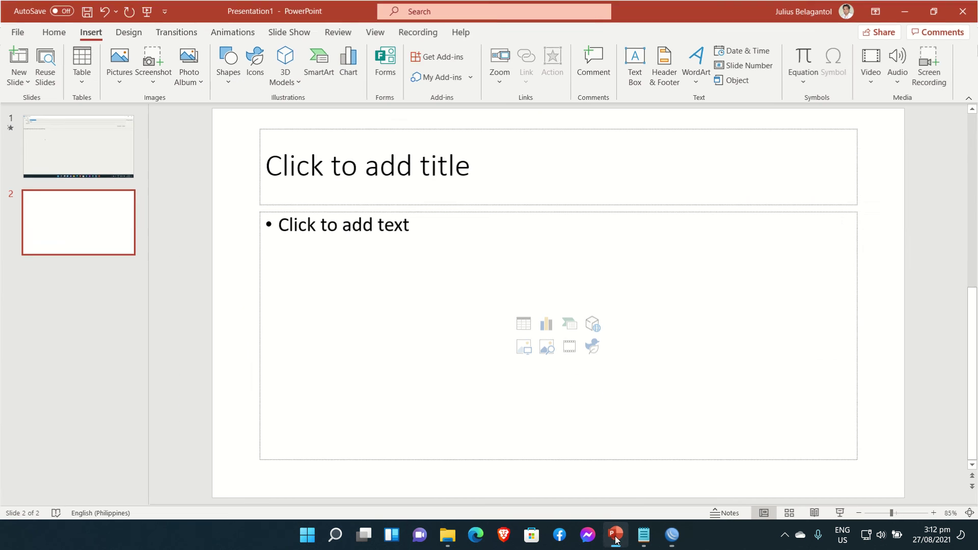
{"action": "mouse_move", "coordinate": [470, 10]}
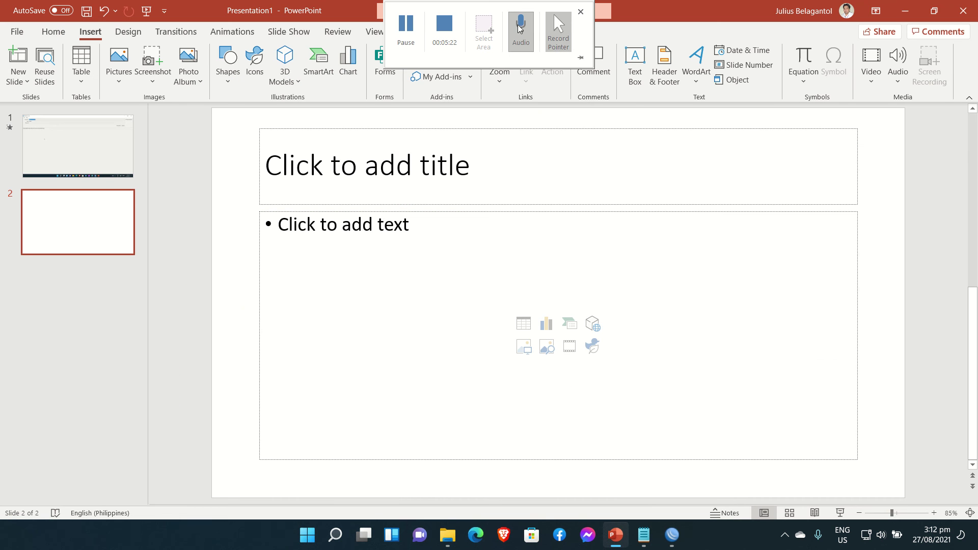